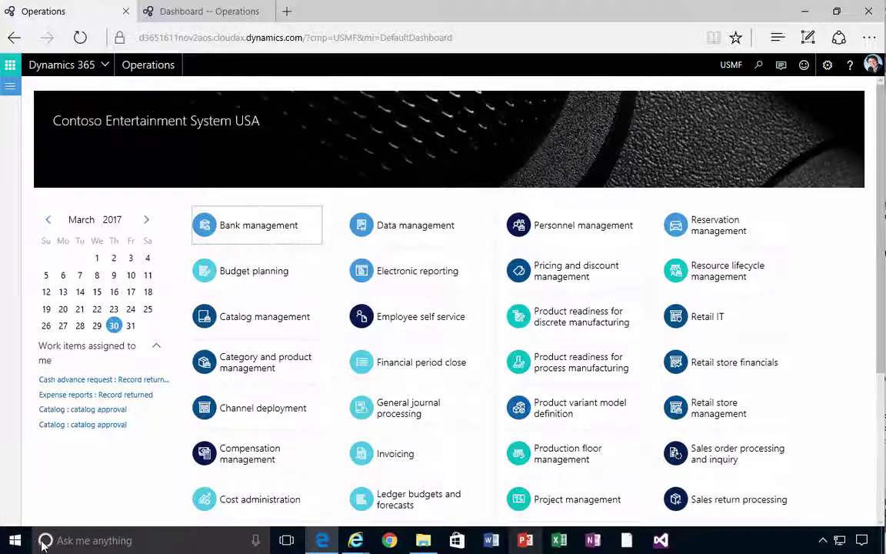
Launch the Microsoft Store app from a Start menu search for 'Microsoft store'
{"action": "left_click", "coordinate": [15, 540]}
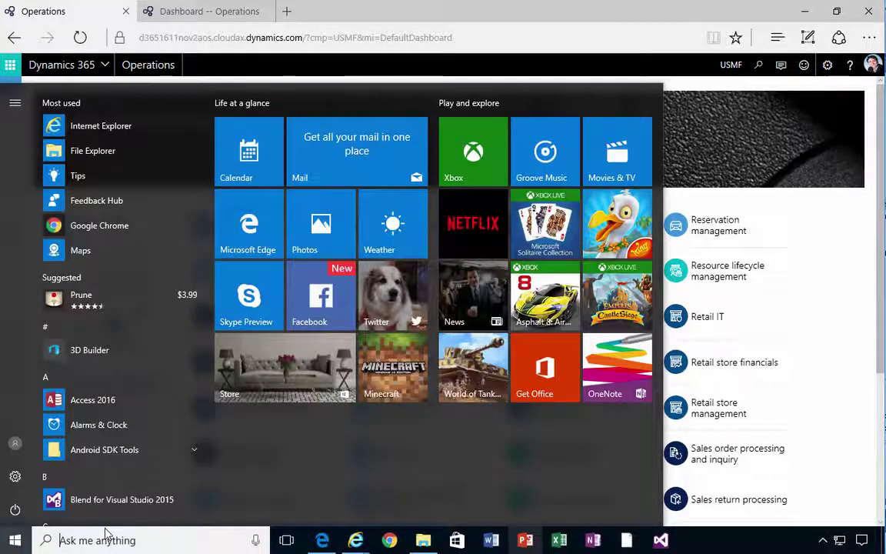
{"action": "type", "text": "Mic"}
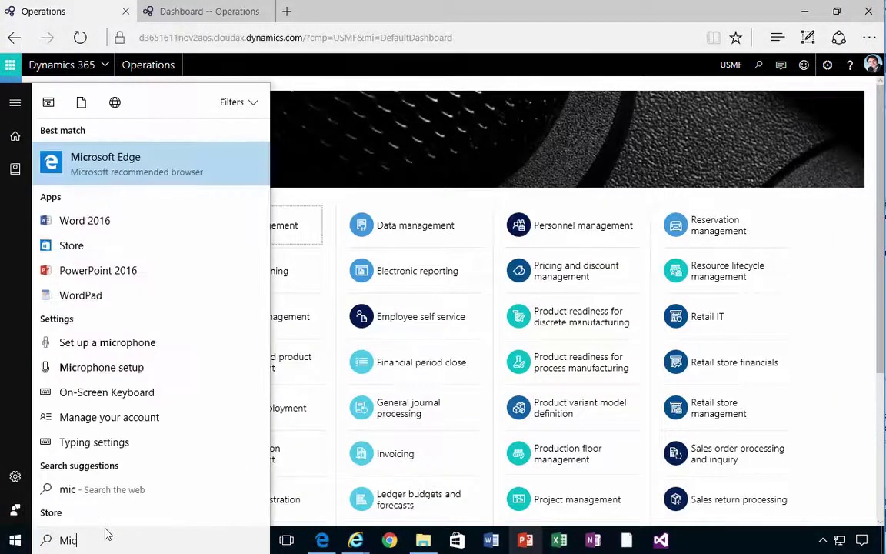
{"action": "type", "text": "rosoft store"}
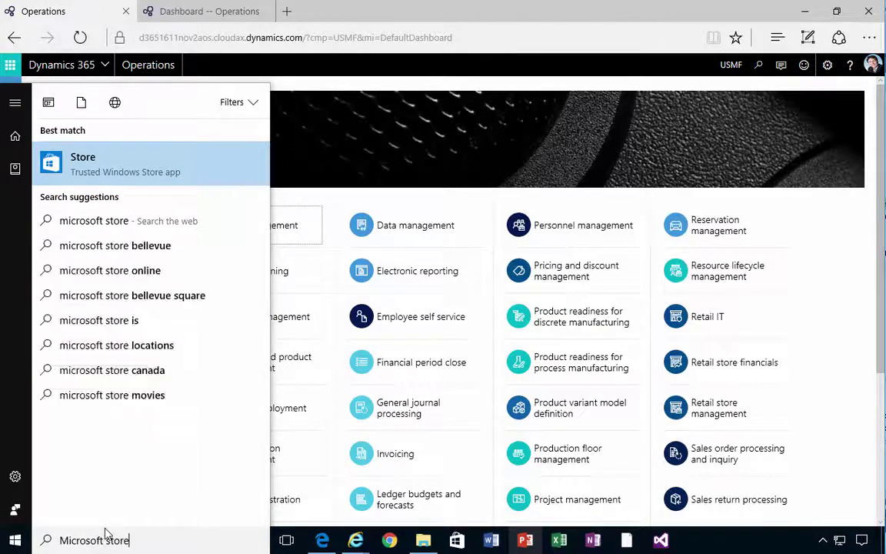
{"action": "left_click", "coordinate": [140, 160]}
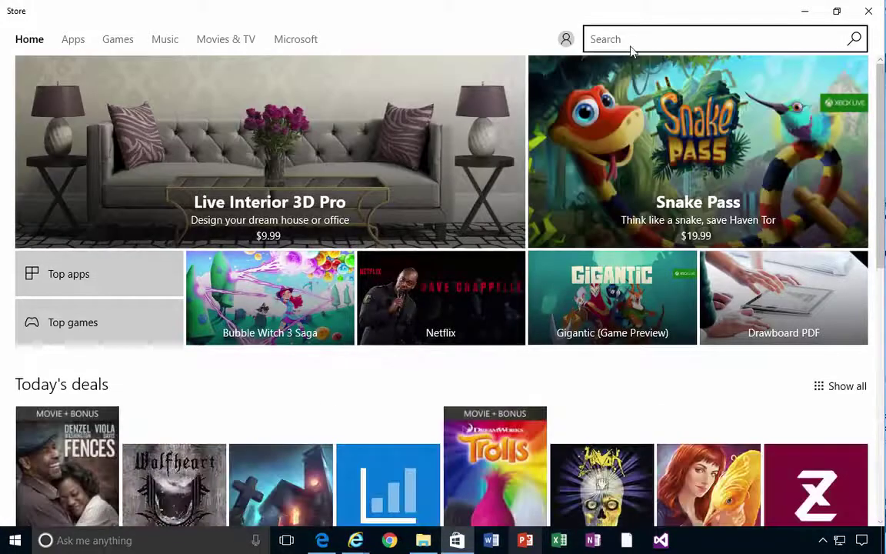
Find Dynamics 365 for Operations - Warehousing via a 'Dynamics 365' Store search and install it
{"action": "left_click", "coordinate": [630, 46]}
{"action": "type", "text": "Dy"}
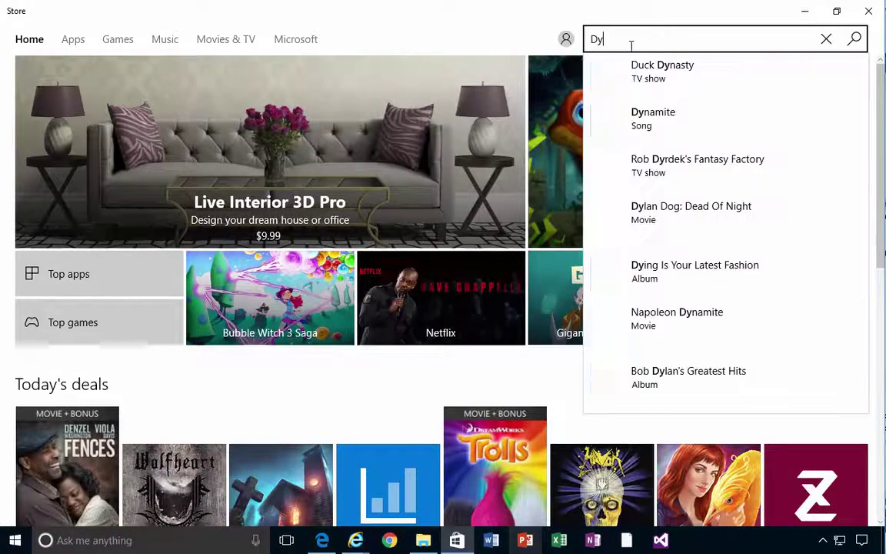
{"action": "type", "text": "namics 365"}
{"action": "key", "text": "Down"}
{"action": "key", "text": "Down"}
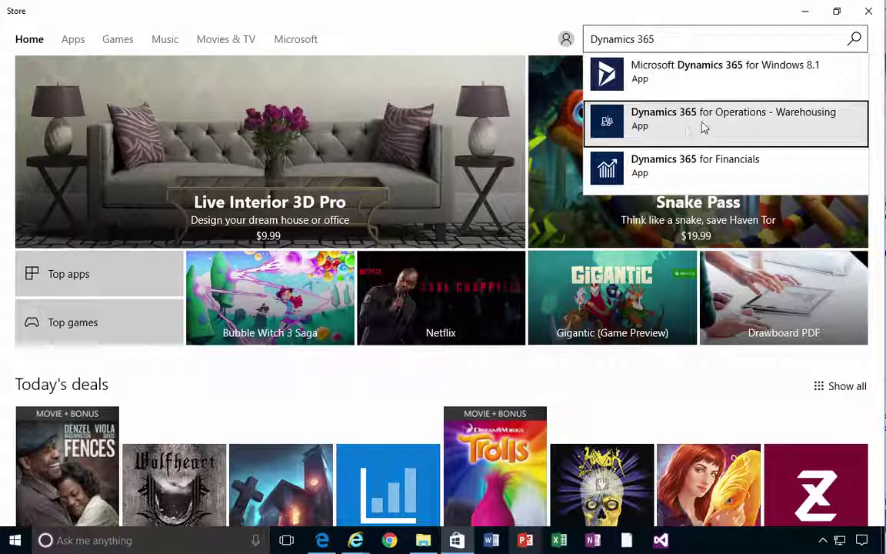
{"action": "left_click", "coordinate": [808, 123]}
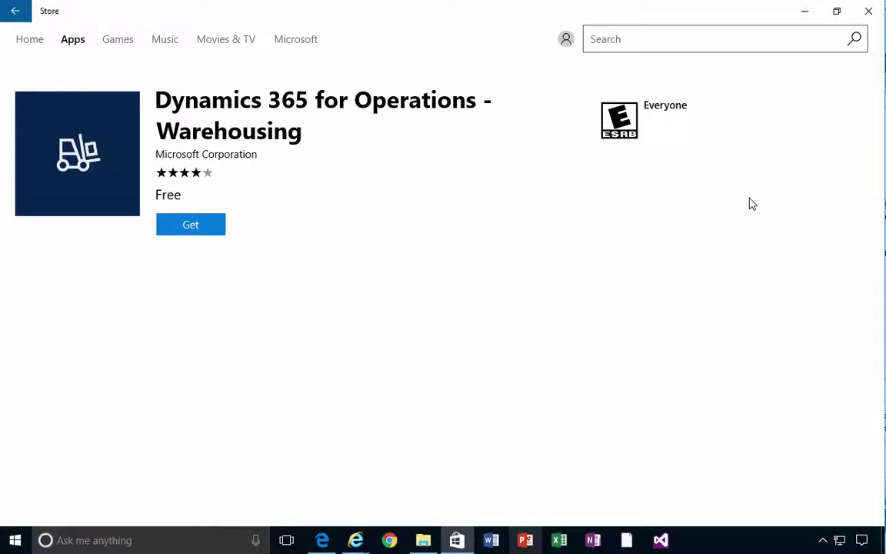
{"action": "left_click", "coordinate": [217, 230]}
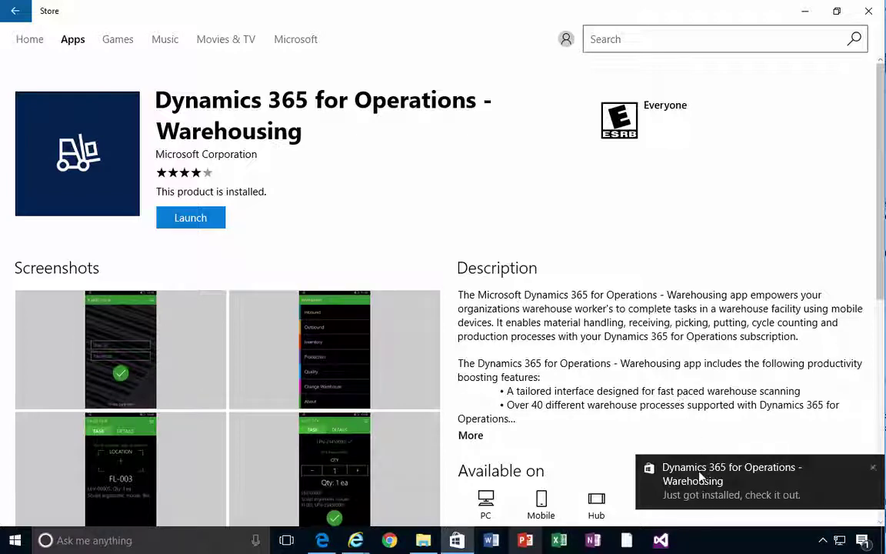
{"action": "left_click", "coordinate": [14, 540]}
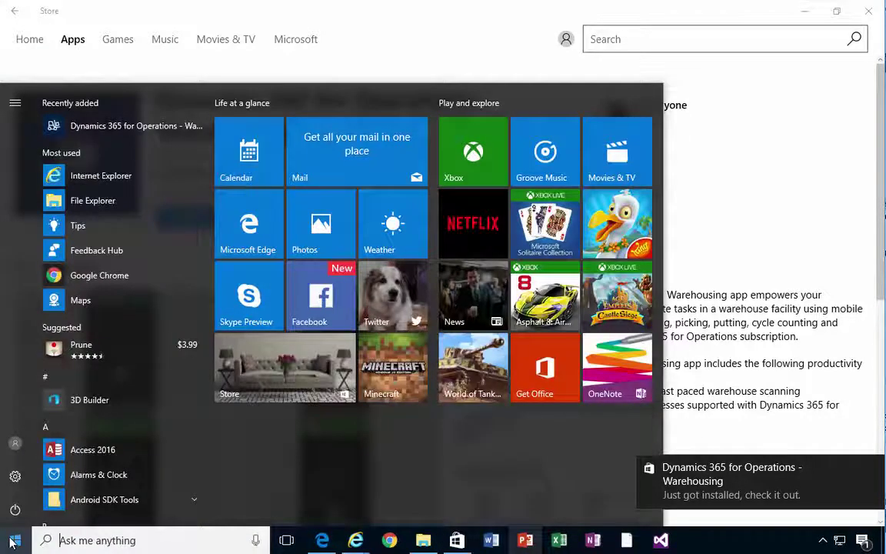
Start the Warehousing app, pin it to the taskbar, close the Store and shift its window left
{"action": "left_click", "coordinate": [134, 130]}
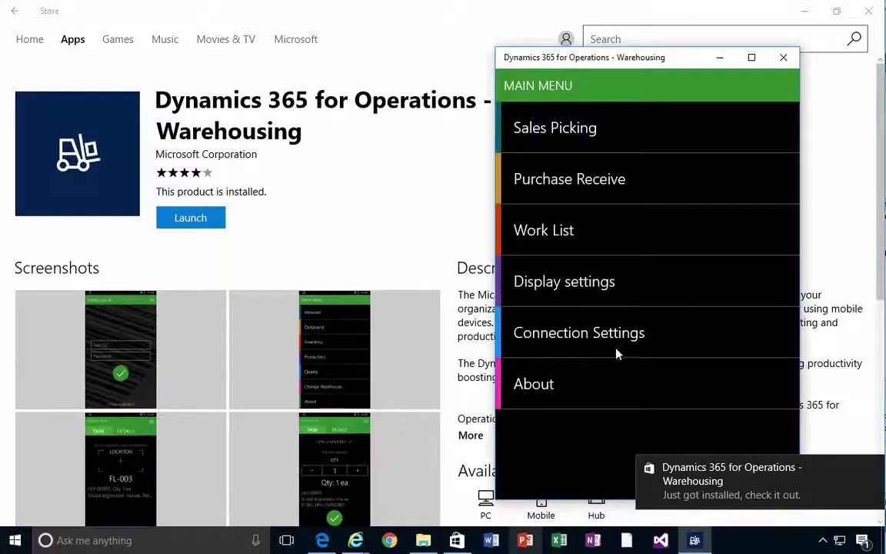
{"action": "right_click", "coordinate": [694, 540]}
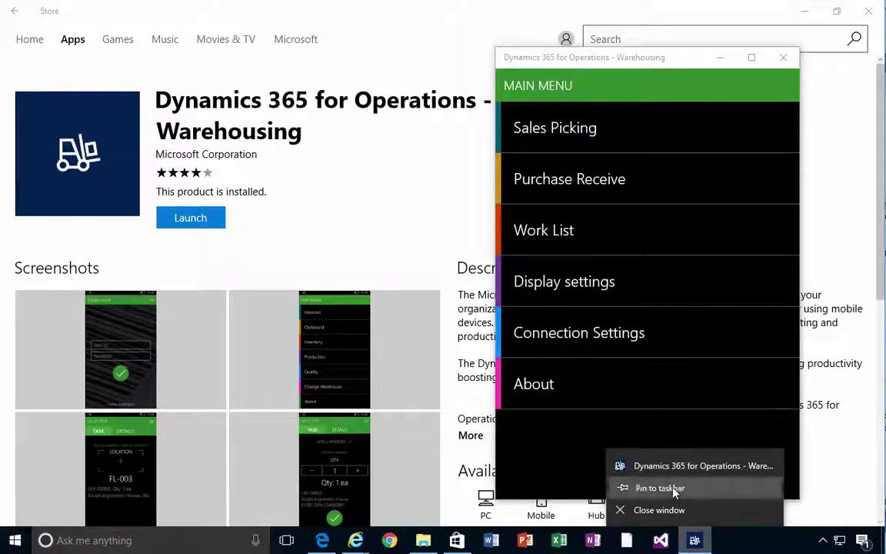
{"action": "left_click", "coordinate": [676, 489]}
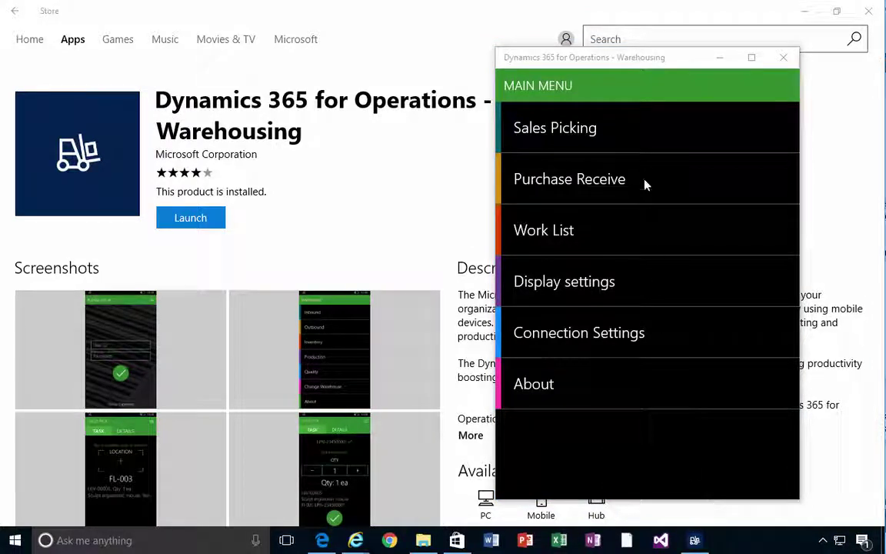
{"action": "left_click", "coordinate": [868, 10]}
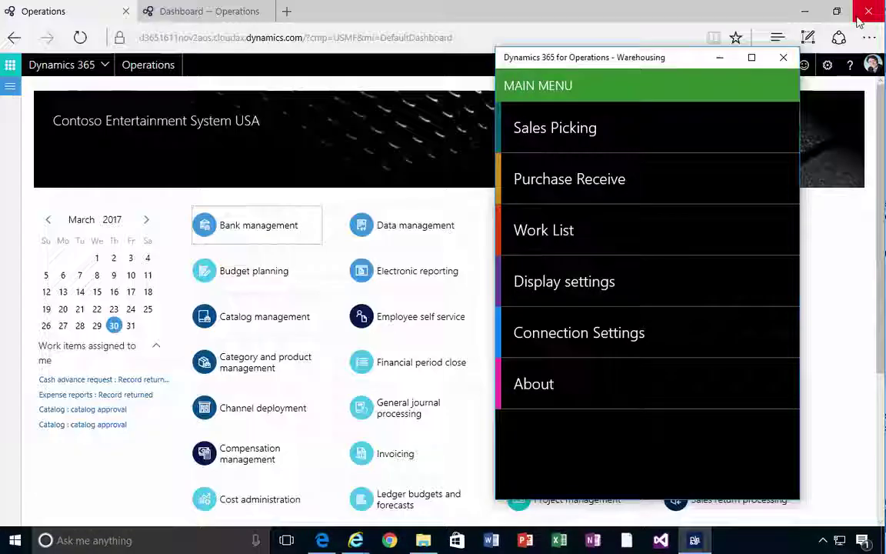
{"action": "left_click_drag", "start_coordinate": [646, 54], "coordinate": [568, 55]}
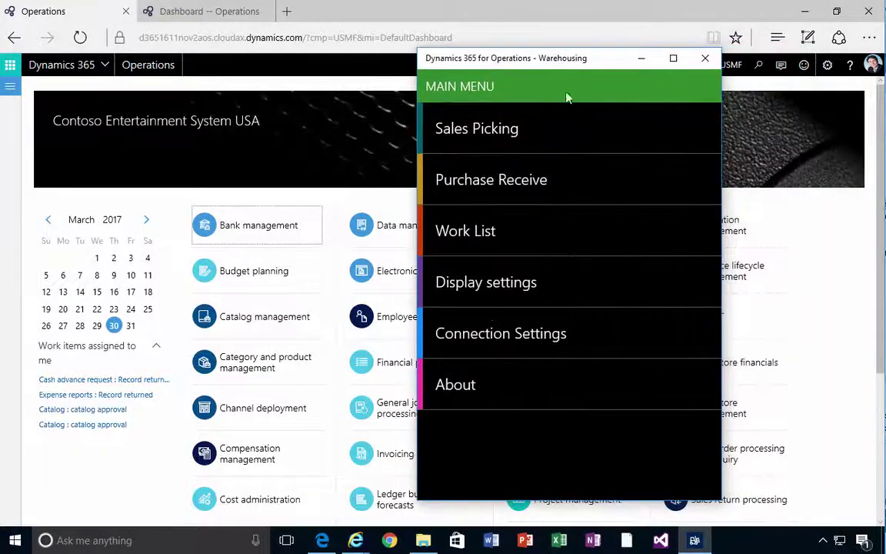
{"action": "left_click", "coordinate": [490, 340]}
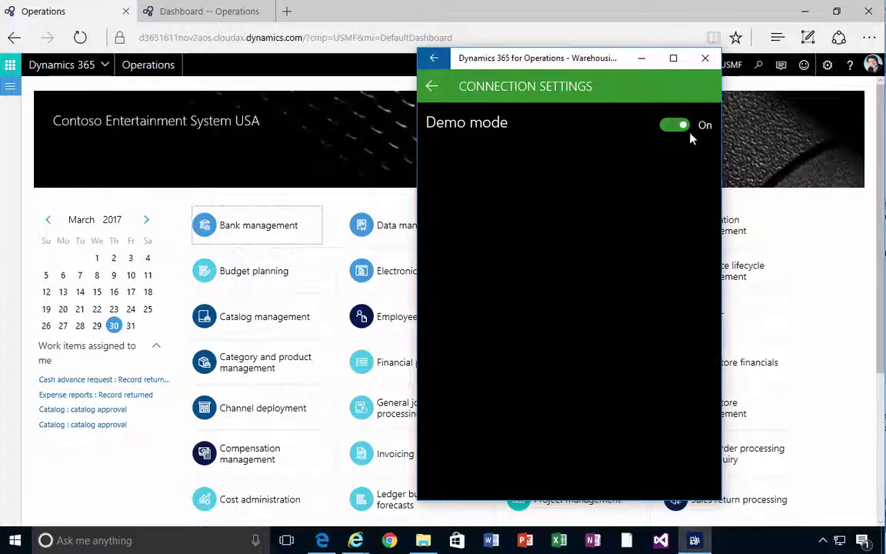
{"action": "left_click", "coordinate": [432, 87]}
{"action": "left_click", "coordinate": [477, 151]}
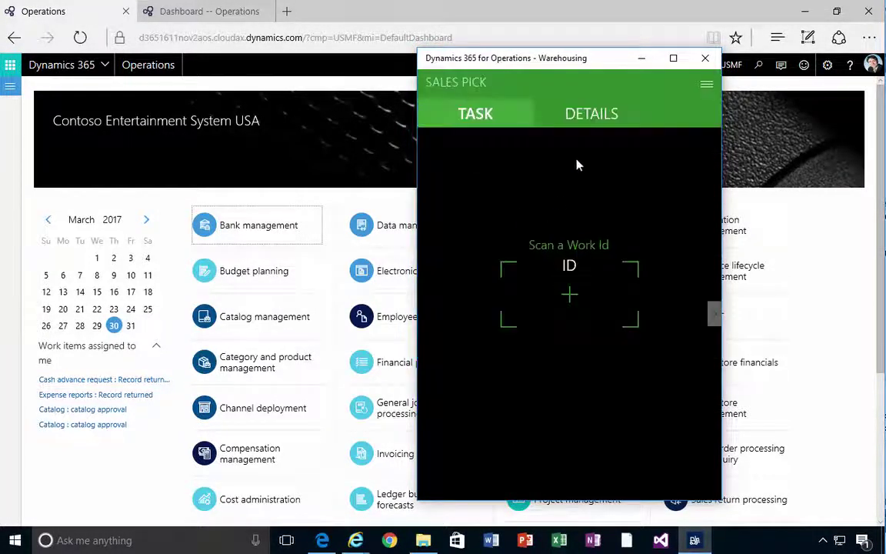
{"action": "left_click", "coordinate": [706, 84]}
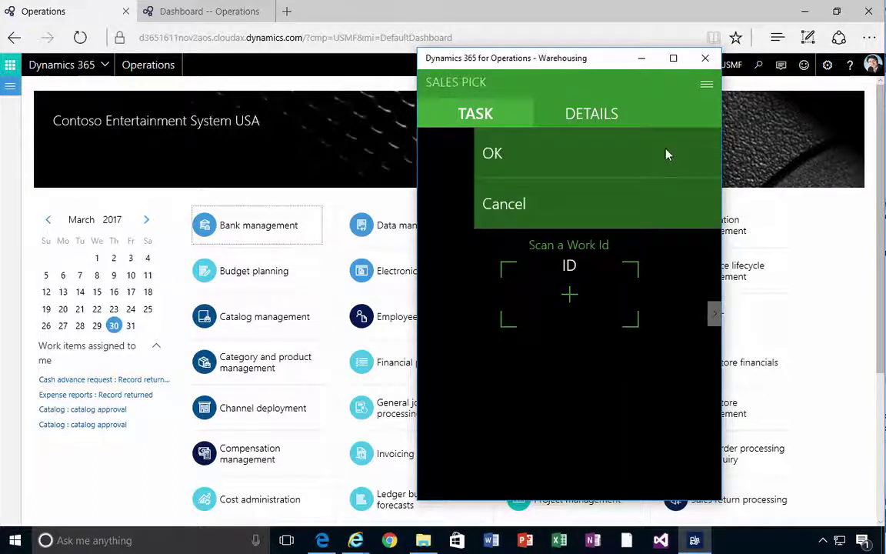
{"action": "left_click", "coordinate": [522, 213]}
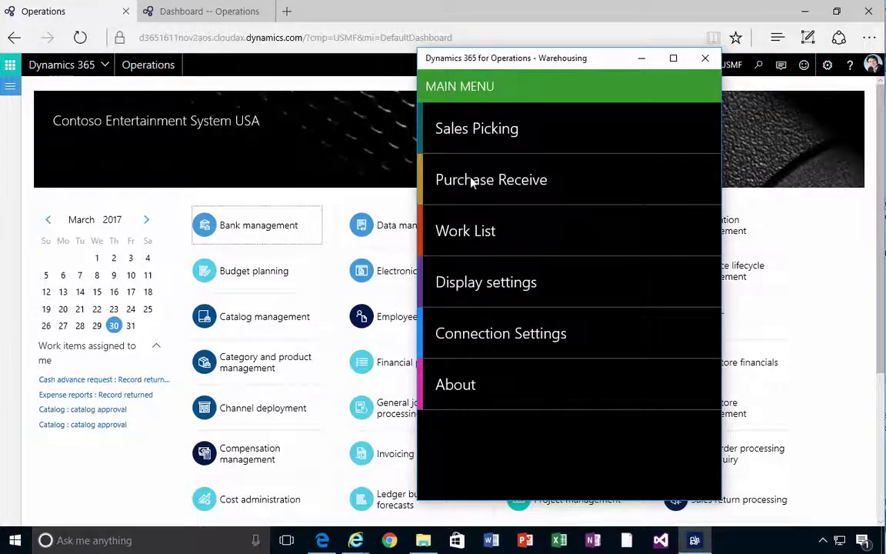
{"action": "left_click", "coordinate": [490, 183]}
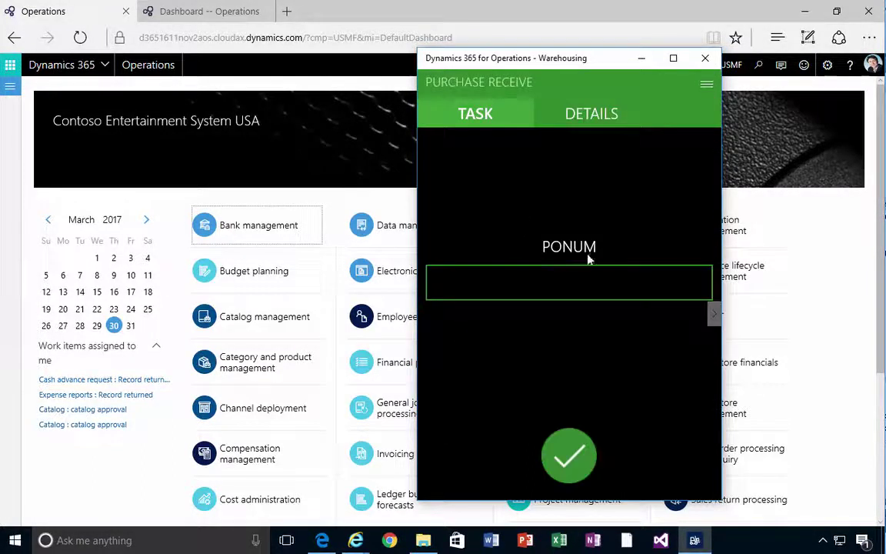
{"action": "left_click", "coordinate": [706, 85]}
{"action": "left_click", "coordinate": [551, 146]}
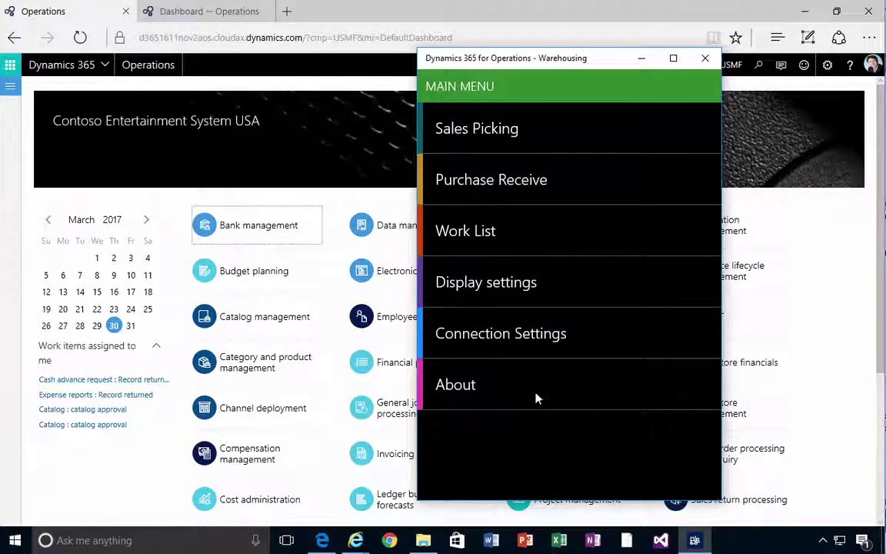
In the app's connection settings, turn Demo mode off and select the Azure AD Client ID field
{"action": "left_click", "coordinate": [528, 339]}
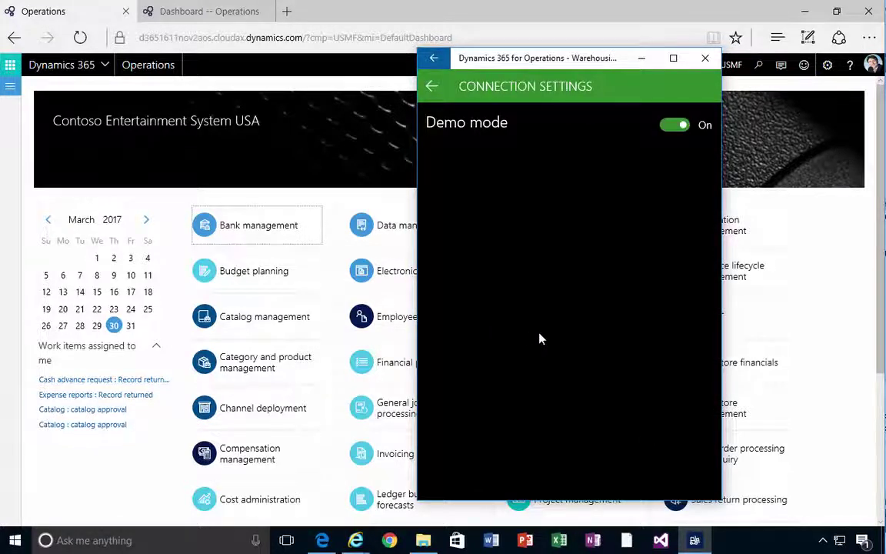
{"action": "left_click", "coordinate": [672, 127]}
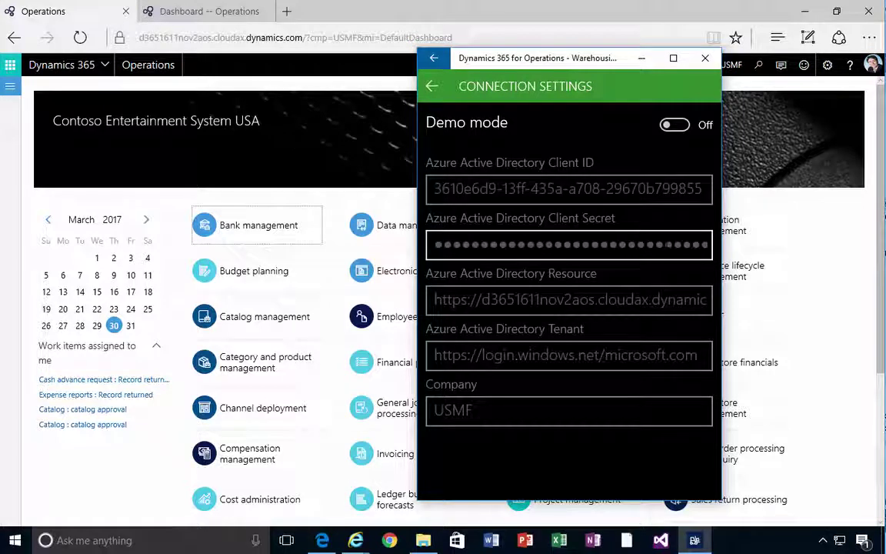
{"action": "left_click", "coordinate": [577, 191]}
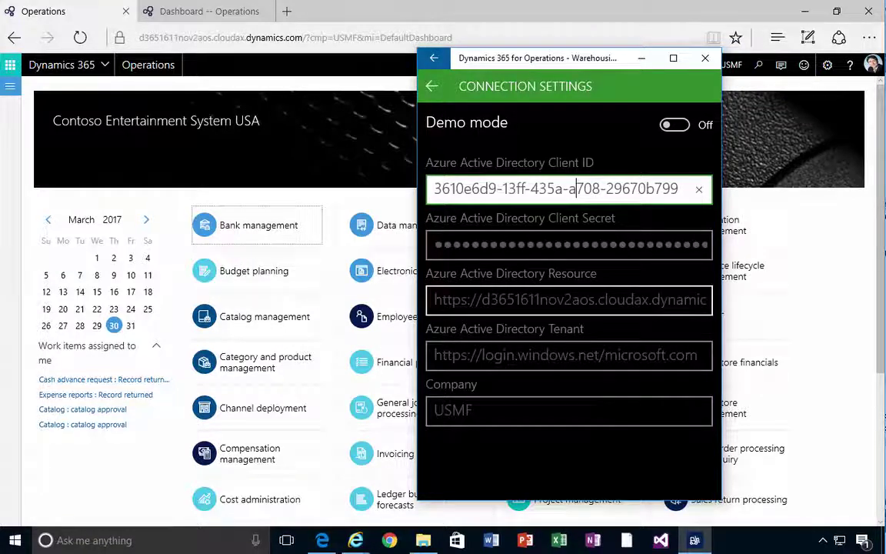
Check the Resource URL, the microsoft.com Tenant and Company USMF, then exit the connection settings
{"action": "left_click", "coordinate": [564, 300]}
{"action": "key", "text": "End"}
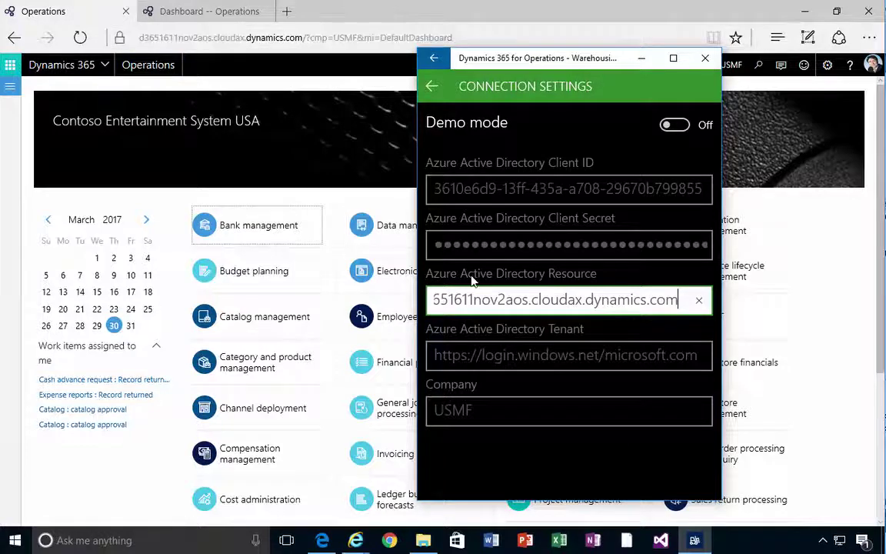
{"action": "left_click", "coordinate": [485, 356]}
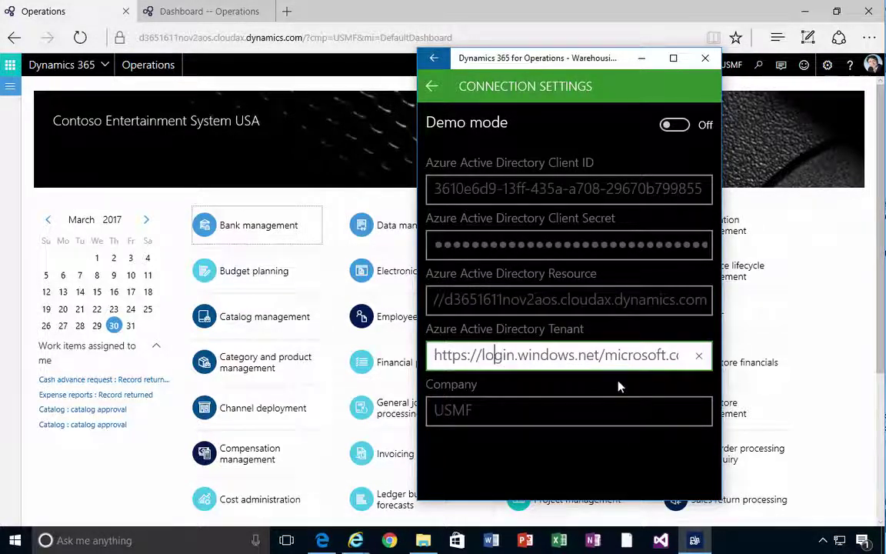
{"action": "left_click", "coordinate": [619, 356]}
{"action": "key", "text": "End"}
{"action": "key", "text": "Home"}
{"action": "key", "text": "Right"}
{"action": "key", "text": "Right"}
{"action": "key", "text": "Right"}
{"action": "key", "text": "Right"}
{"action": "key", "text": "Right"}
{"action": "key", "text": "Right"}
{"action": "key", "text": "Right"}
{"action": "key", "text": "Right"}
{"action": "key", "text": "Right"}
{"action": "key", "text": "Right"}
{"action": "key", "text": "Right"}
{"action": "key", "text": "Right"}
{"action": "key", "text": "Right"}
{"action": "key", "text": "Right"}
{"action": "key", "text": "Right"}
{"action": "key", "text": "Right"}
{"action": "key", "text": "Right"}
{"action": "key", "text": "Right"}
{"action": "key", "text": "Right"}
{"action": "key", "text": "Right"}
{"action": "key", "text": "Right"}
{"action": "key", "text": "Right"}
{"action": "key", "text": "Right"}
{"action": "key", "text": "Right"}
{"action": "key", "text": "Right"}
{"action": "key", "text": "Right"}
{"action": "key", "text": "Left"}
{"action": "key", "text": "Right"}
{"action": "key", "text": "shift+End"}
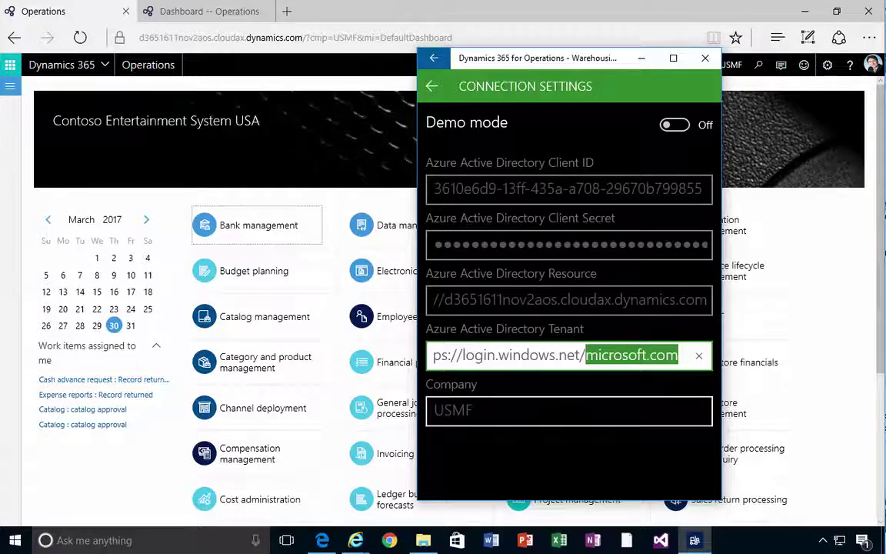
{"action": "left_click", "coordinate": [478, 408]}
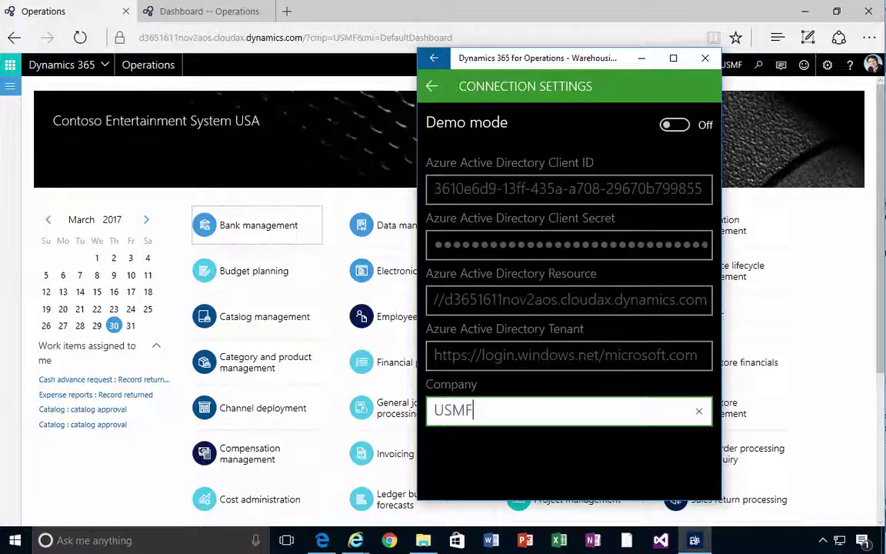
{"action": "left_click", "coordinate": [432, 87]}
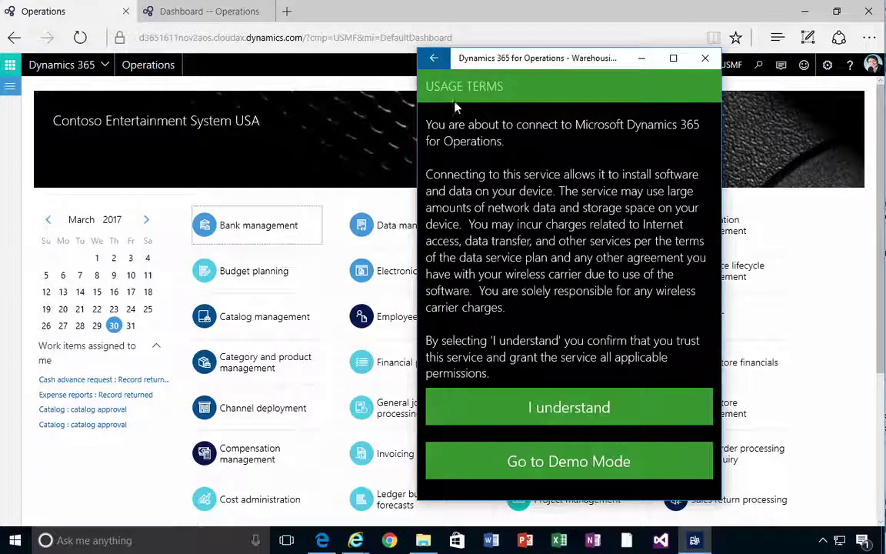
Accept the usage terms with I understand and place the cursor in User ID
{"action": "left_click", "coordinate": [584, 409]}
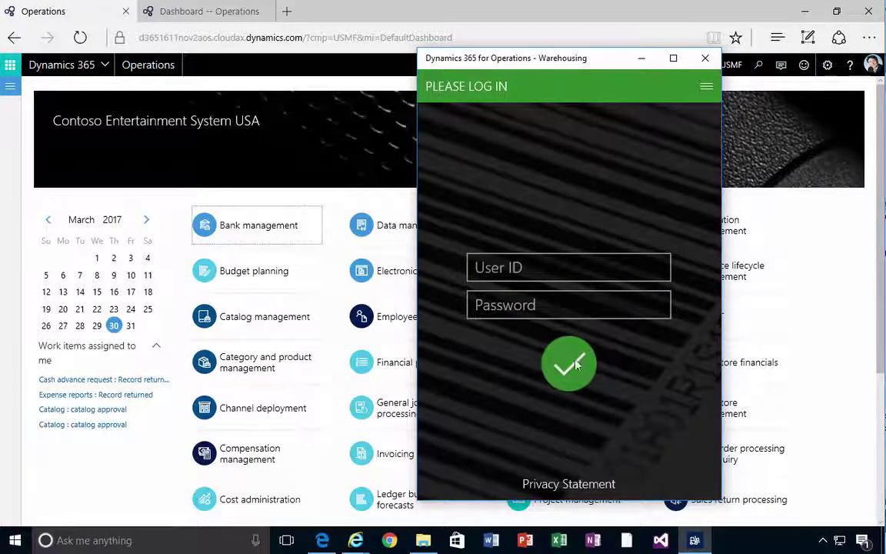
{"action": "left_click", "coordinate": [532, 264]}
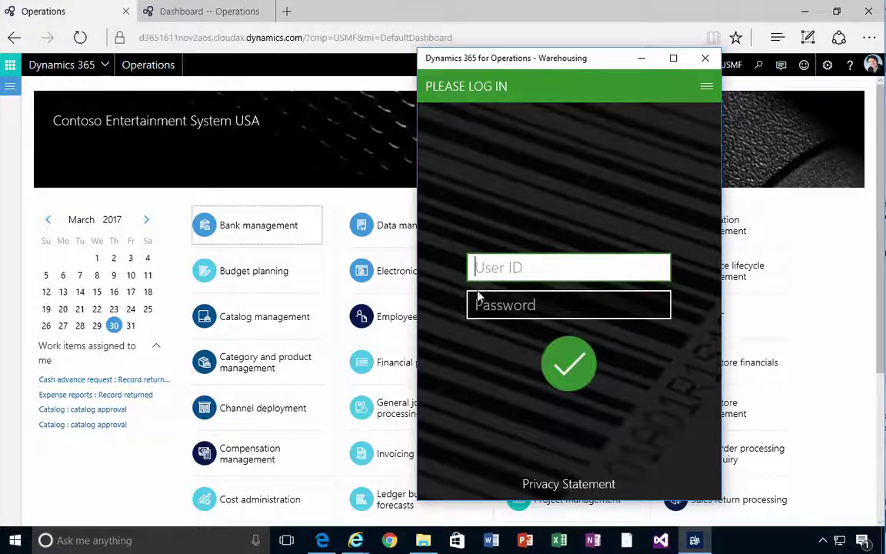
In Operations, review work user 24 under Warehouse management worker setup, then return to the Warehousing login
{"action": "left_click", "coordinate": [9, 108]}
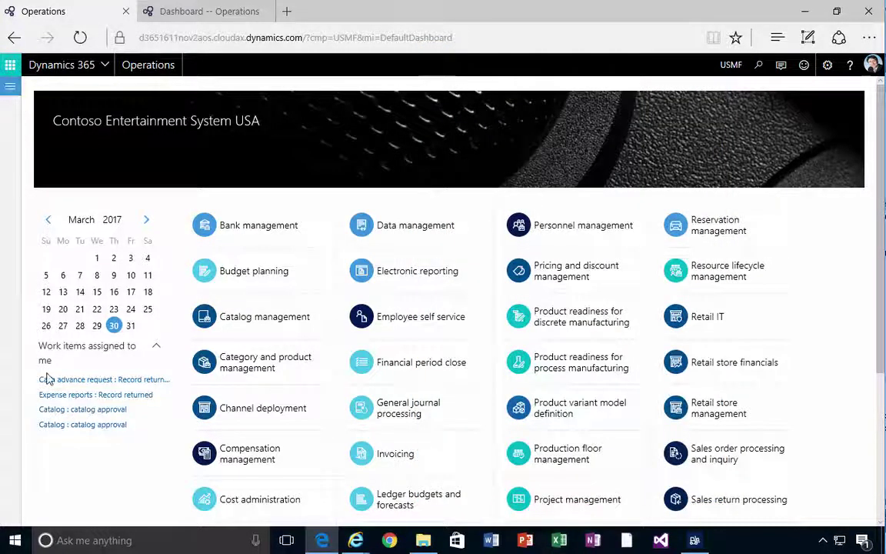
{"action": "left_click", "coordinate": [7, 96]}
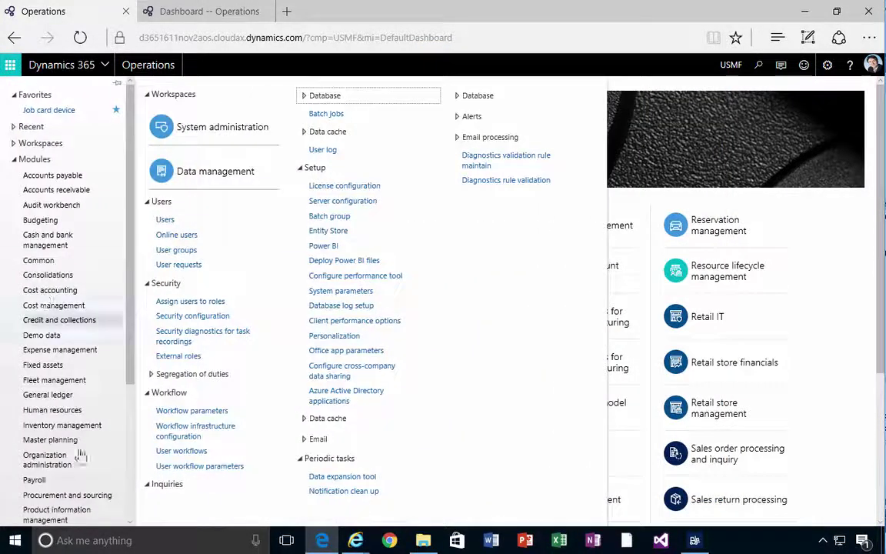
{"action": "scroll", "coordinate": [133, 377], "scroll_direction": "down", "scroll_amount": 3}
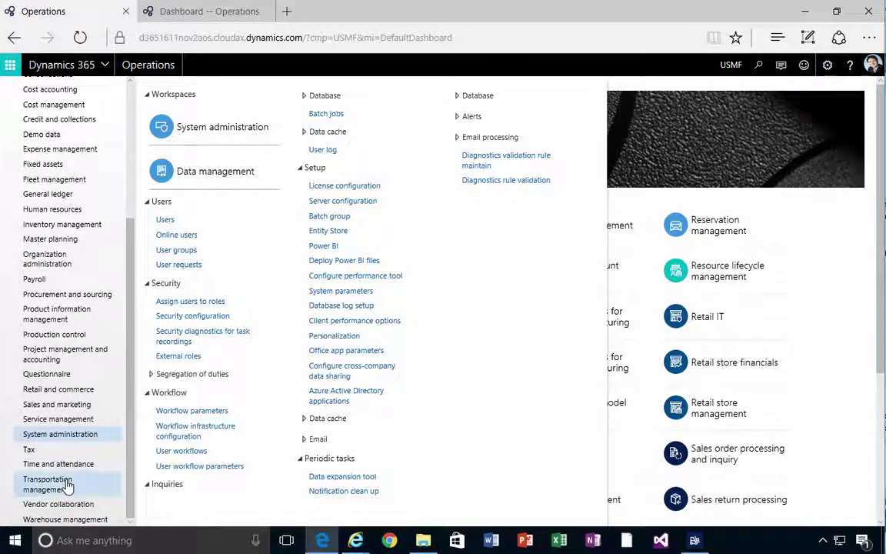
{"action": "left_click", "coordinate": [76, 520]}
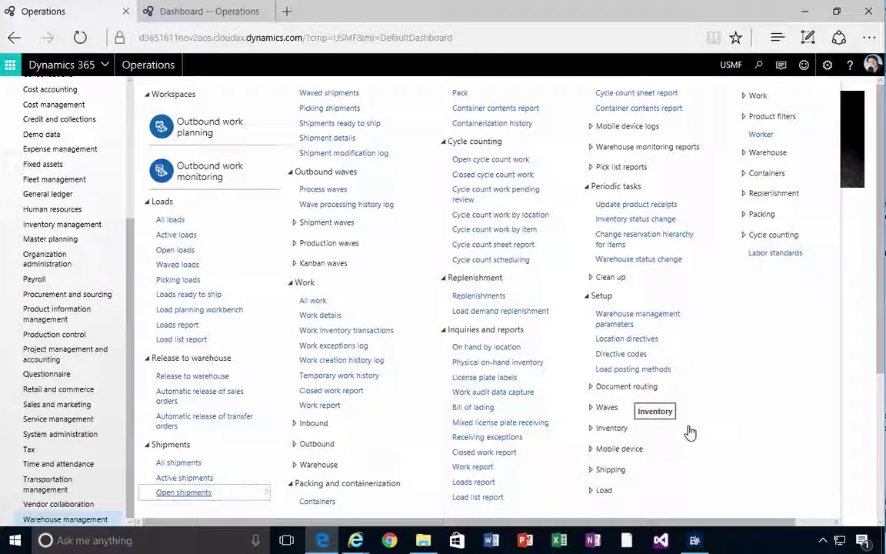
{"action": "left_click", "coordinate": [590, 452]}
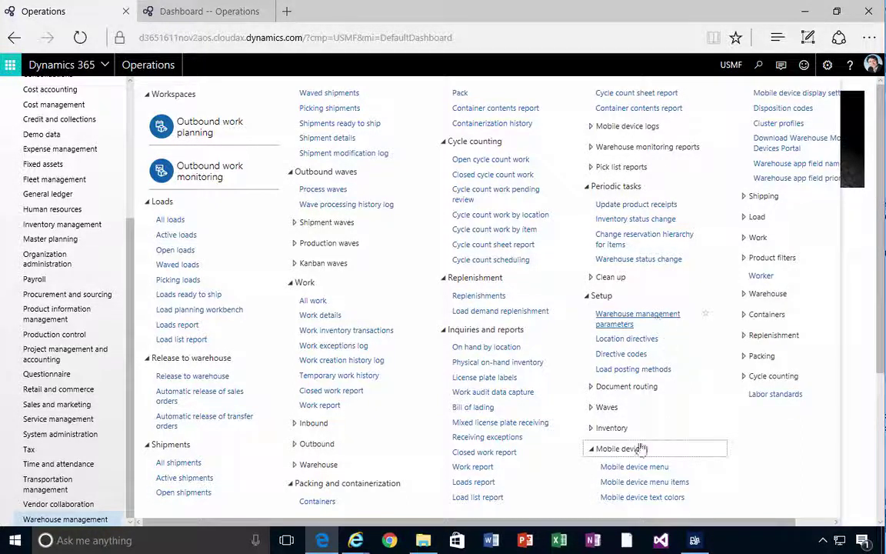
{"action": "left_click", "coordinate": [759, 277]}
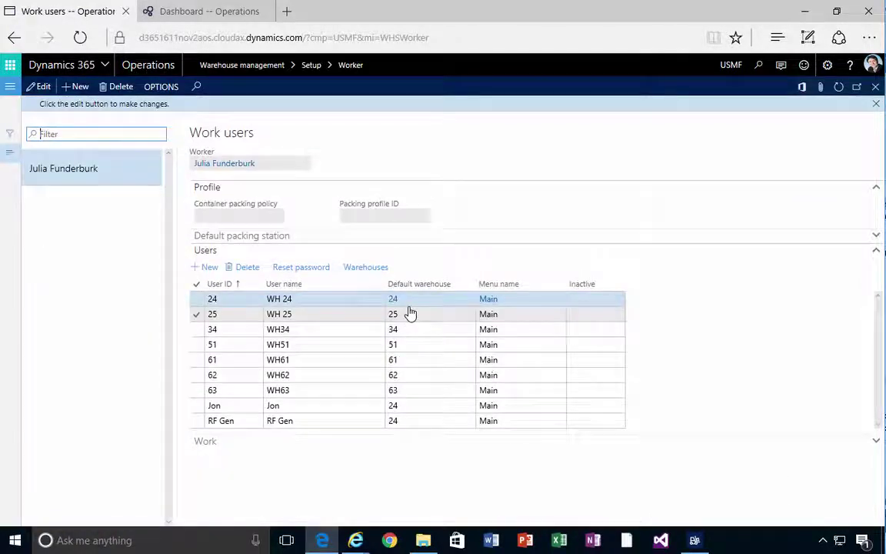
{"action": "left_click", "coordinate": [226, 300]}
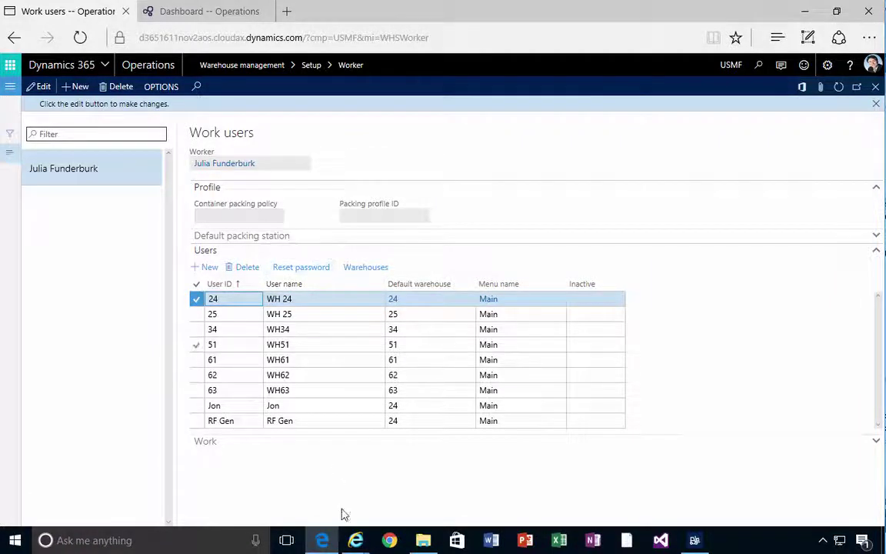
{"action": "left_click", "coordinate": [322, 539]}
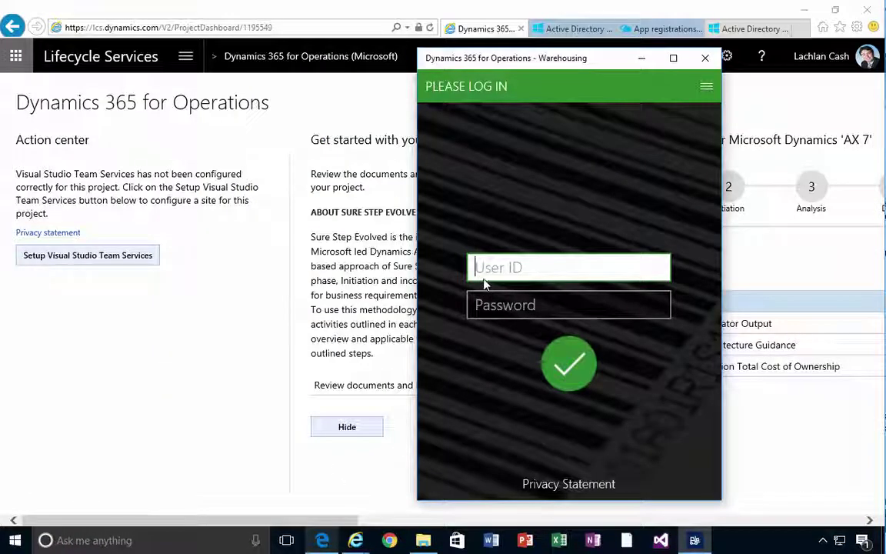
Log in with User ID 24 and the user's password
{"action": "type", "text": "24"}
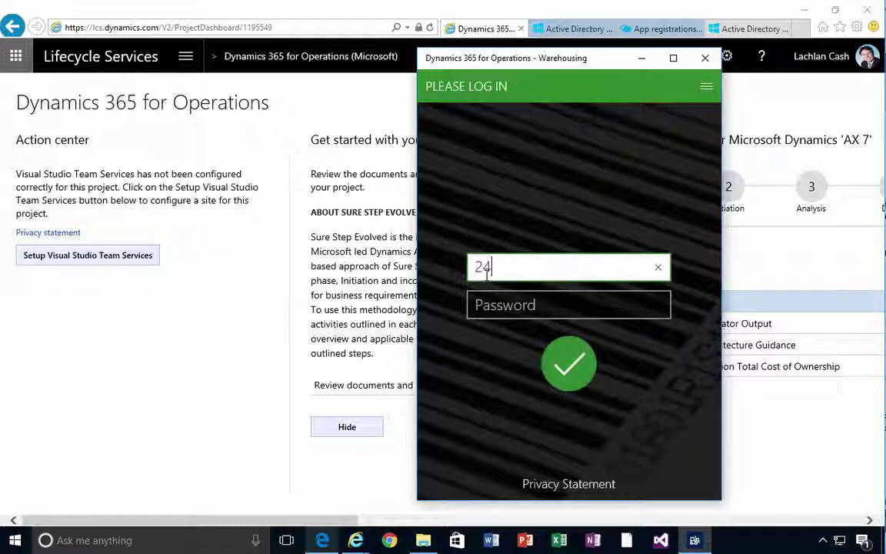
{"action": "key", "text": "Tab"}
{"action": "type", "text": "24"}
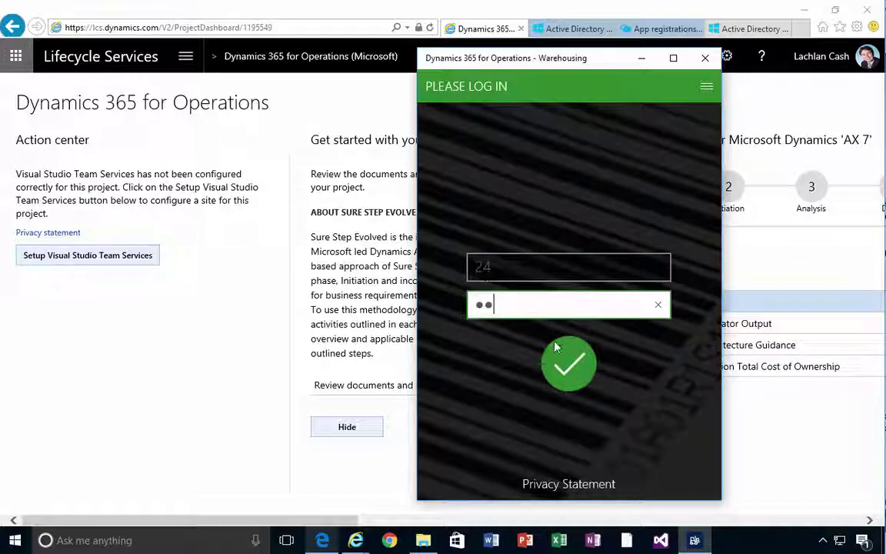
{"action": "left_click", "coordinate": [570, 366]}
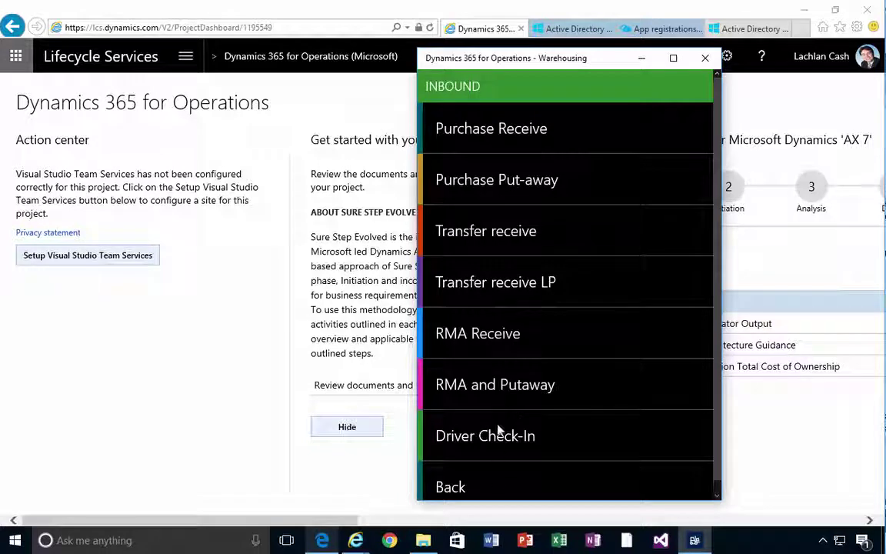
Open Purchase Receive, cancel it, then go back and scroll through the main menu options
{"action": "left_click", "coordinate": [474, 134]}
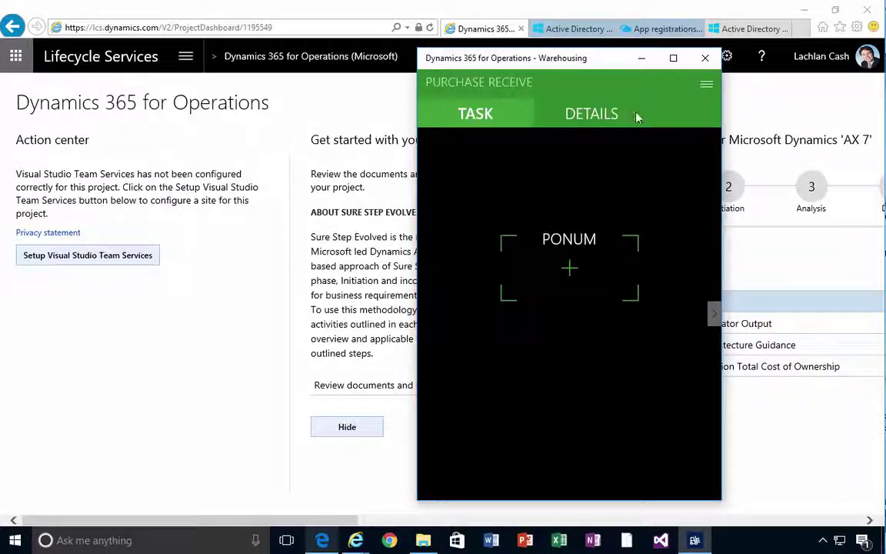
{"action": "left_click", "coordinate": [706, 84]}
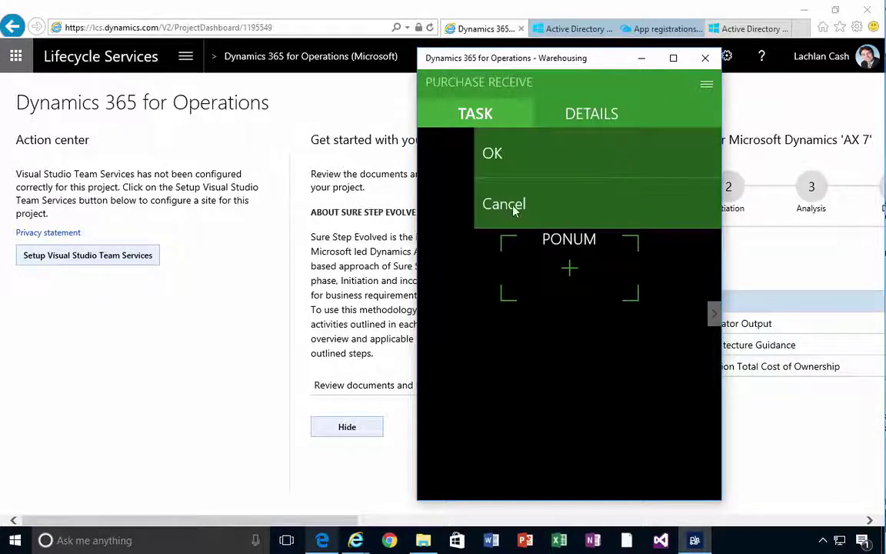
{"action": "left_click", "coordinate": [478, 196]}
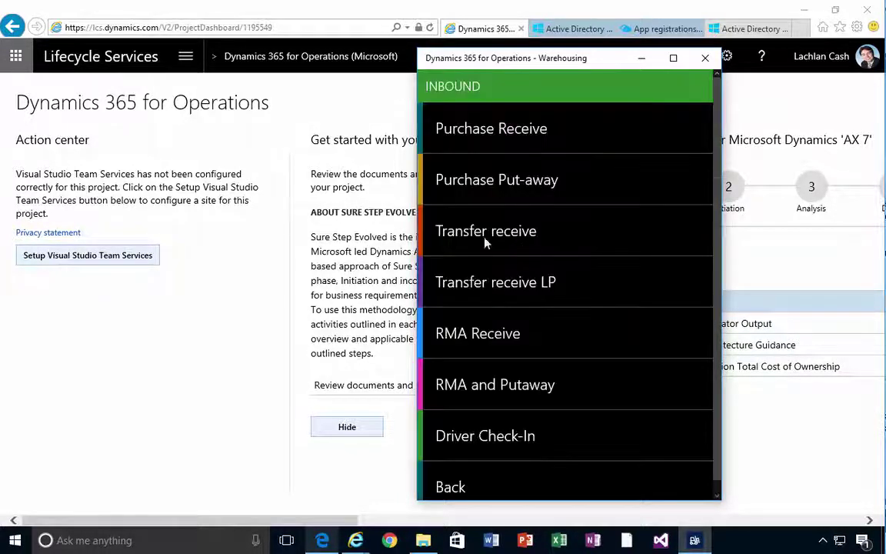
{"action": "left_click", "coordinate": [469, 471]}
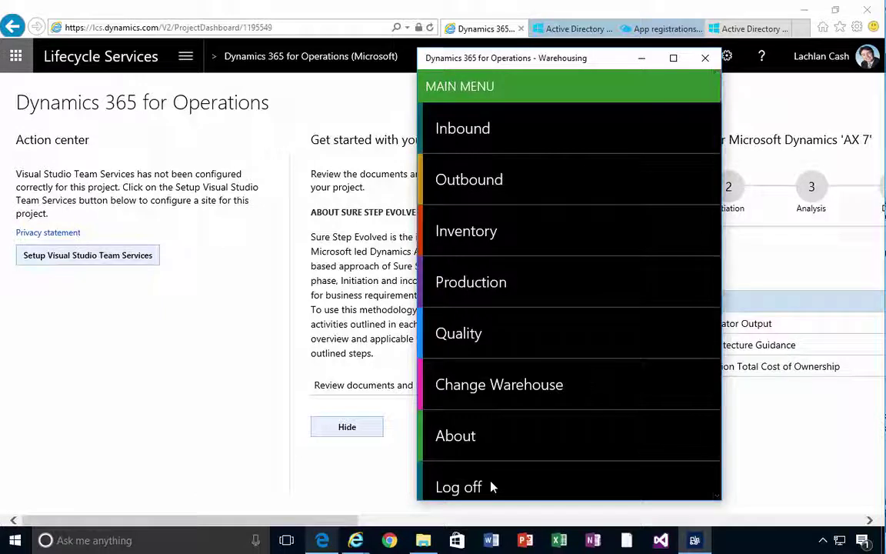
{"action": "scroll", "coordinate": [499, 476], "scroll_direction": "down", "scroll_amount": 1}
{"action": "scroll", "coordinate": [516, 483], "scroll_direction": "up", "scroll_amount": 1}
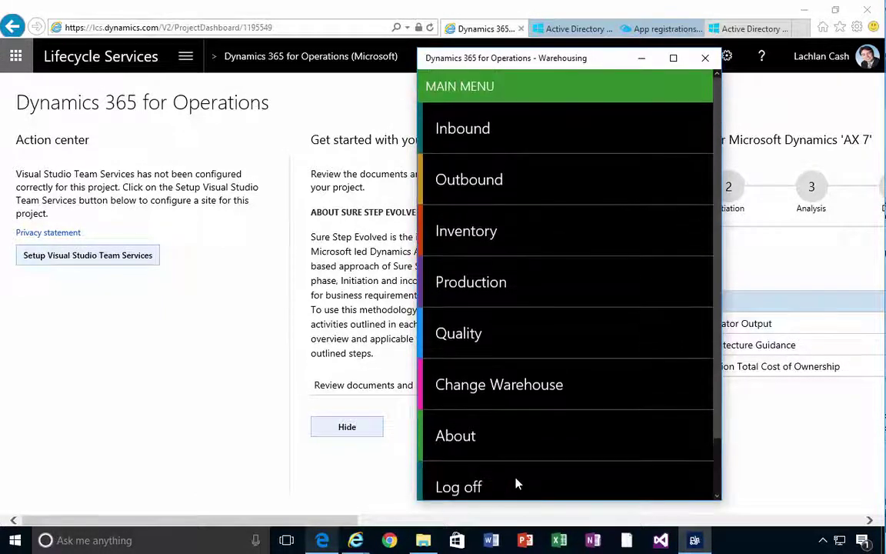
{"action": "scroll", "coordinate": [516, 482], "scroll_direction": "down", "scroll_amount": 1}
{"action": "scroll", "coordinate": [517, 481], "scroll_direction": "up", "scroll_amount": 1}
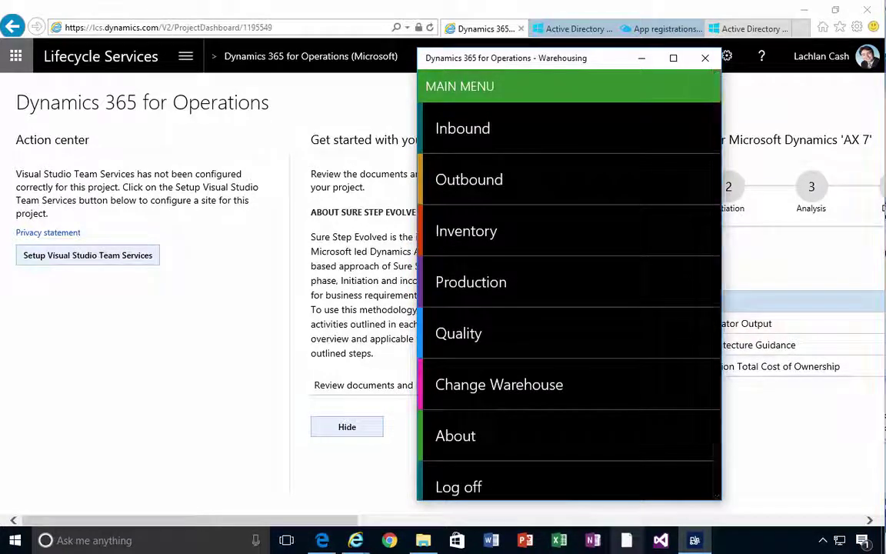
View the About page showing version 7.0.4307.16141, leave it and log off user 24
{"action": "left_click", "coordinate": [470, 436]}
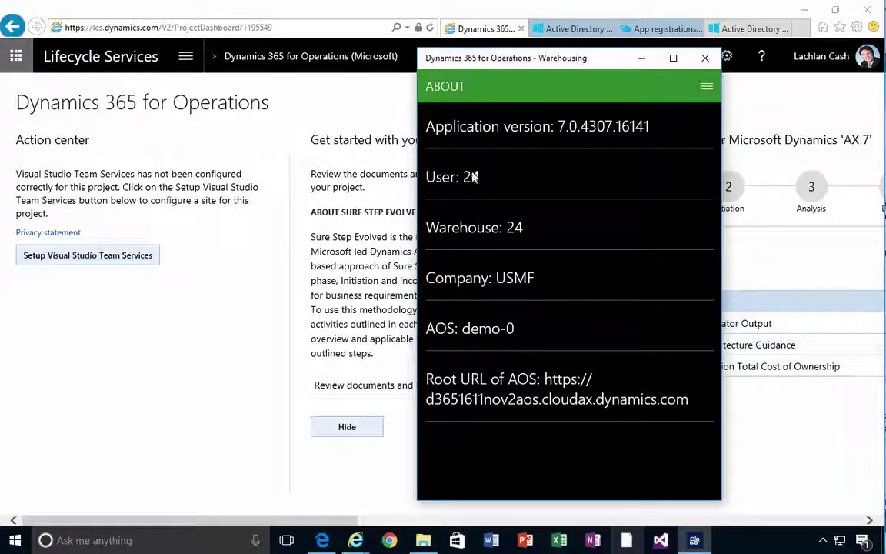
{"action": "left_click", "coordinate": [706, 86]}
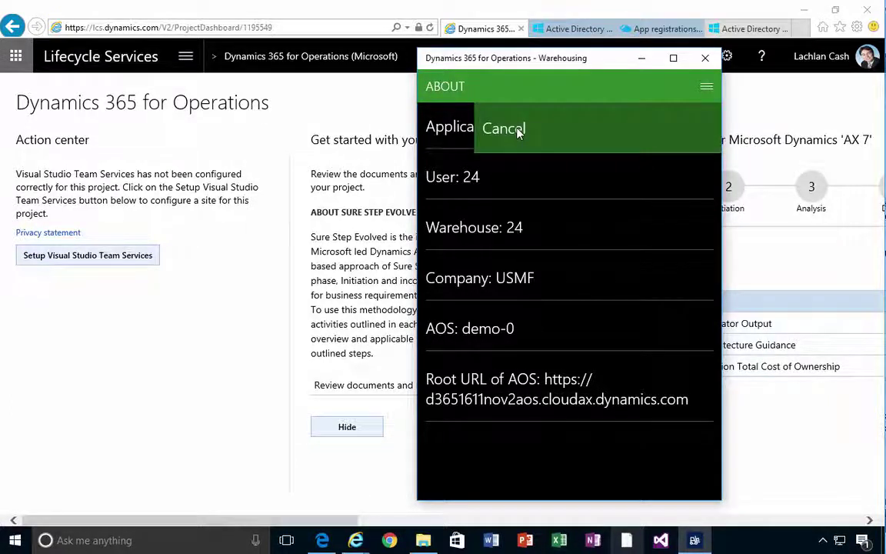
{"action": "left_click", "coordinate": [525, 132]}
{"action": "left_click", "coordinate": [468, 488]}
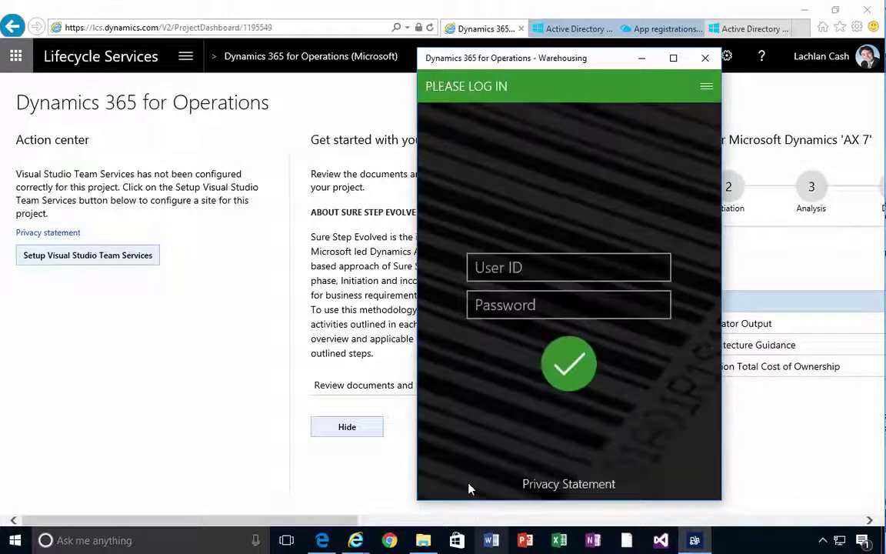
Turn demo mode on in Connection Settings and view the demo main menu
{"action": "left_click", "coordinate": [706, 89]}
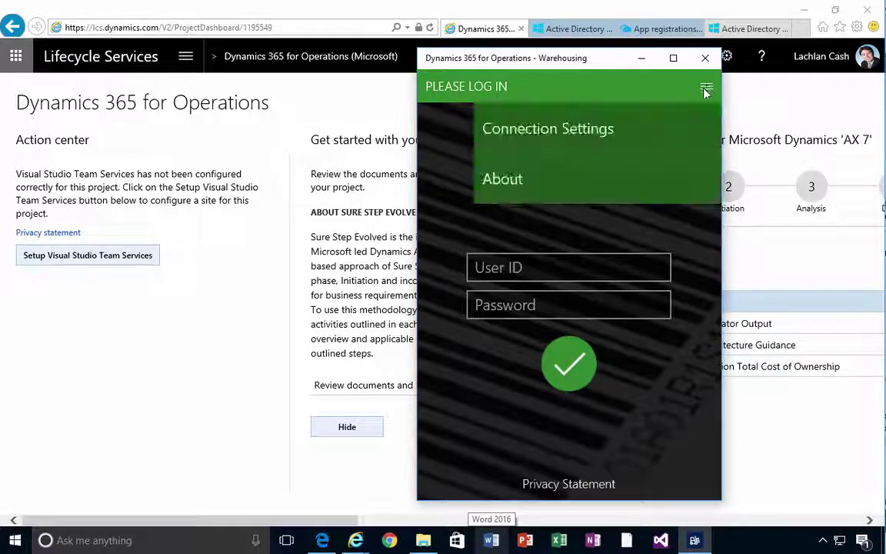
{"action": "left_click", "coordinate": [548, 139]}
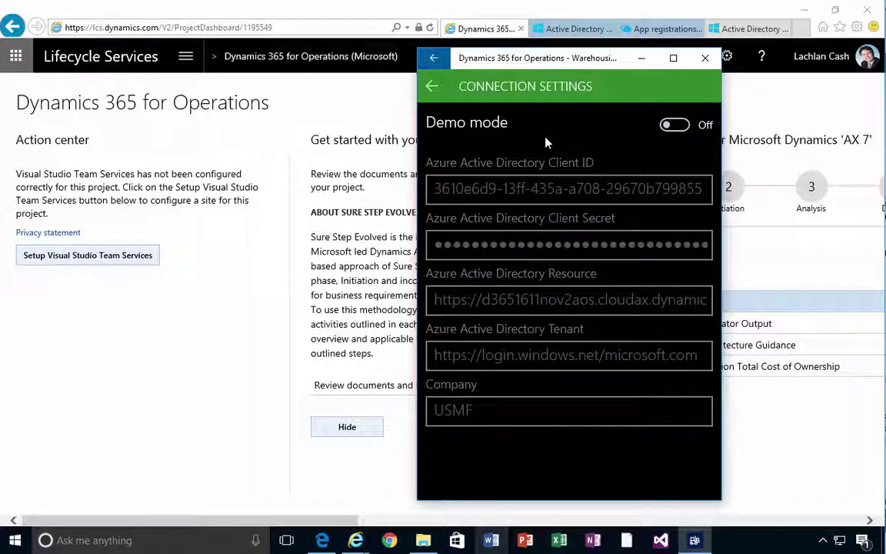
{"action": "left_click", "coordinate": [684, 134]}
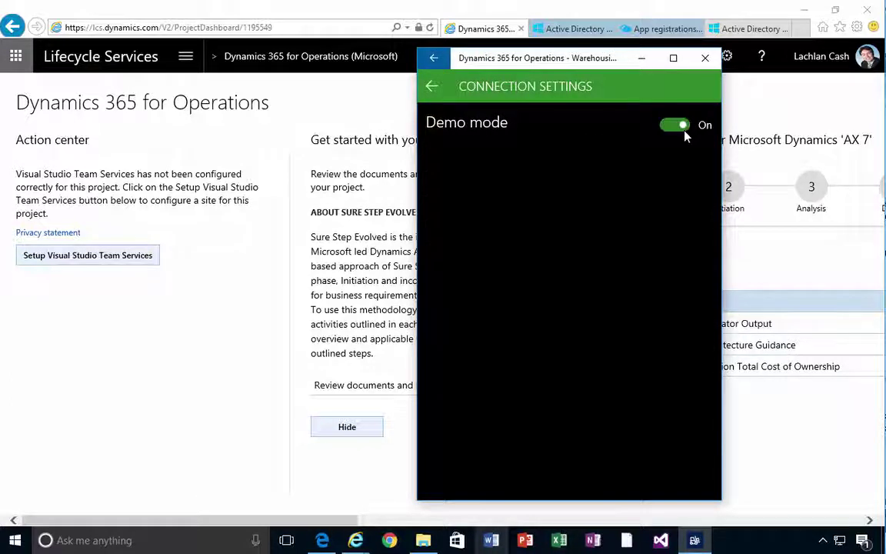
{"action": "left_click", "coordinate": [438, 96]}
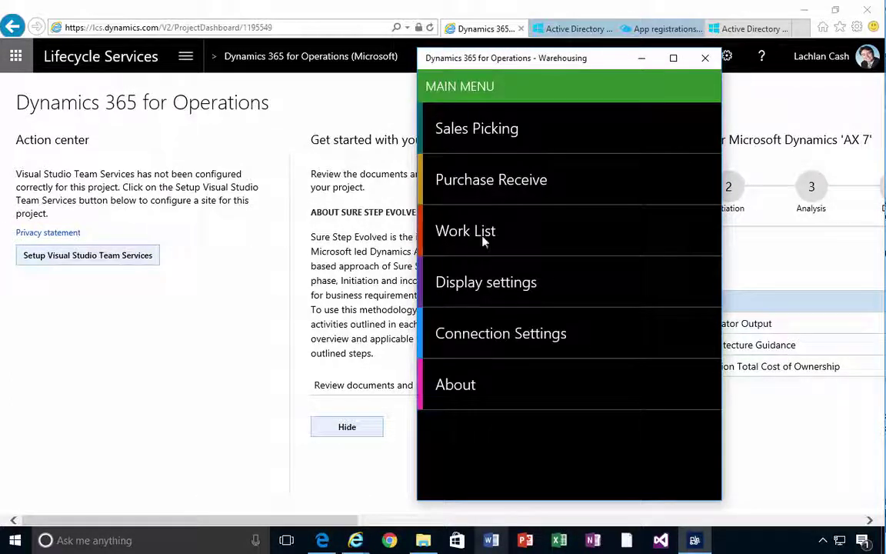
Turn demo mode back off, confirm company USMF, and return to the login screen
{"action": "left_click", "coordinate": [472, 331]}
{"action": "left_click", "coordinate": [666, 125]}
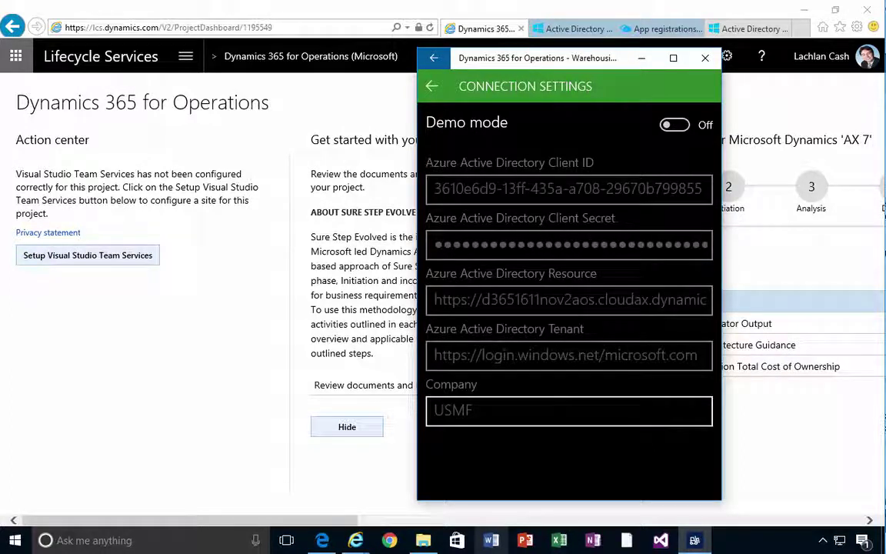
{"action": "left_click", "coordinate": [568, 411]}
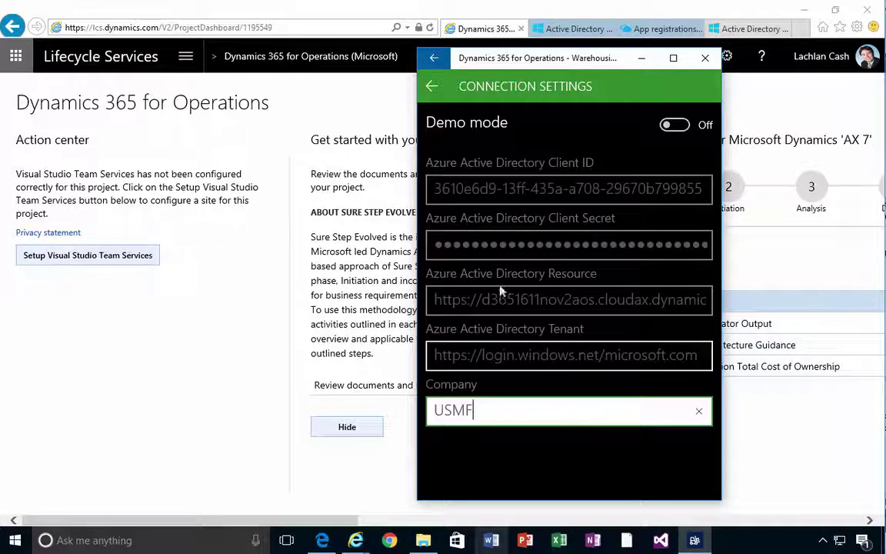
{"action": "left_click", "coordinate": [431, 89]}
Log in as warehouse user 24 with the account password
{"action": "left_click", "coordinate": [479, 274]}
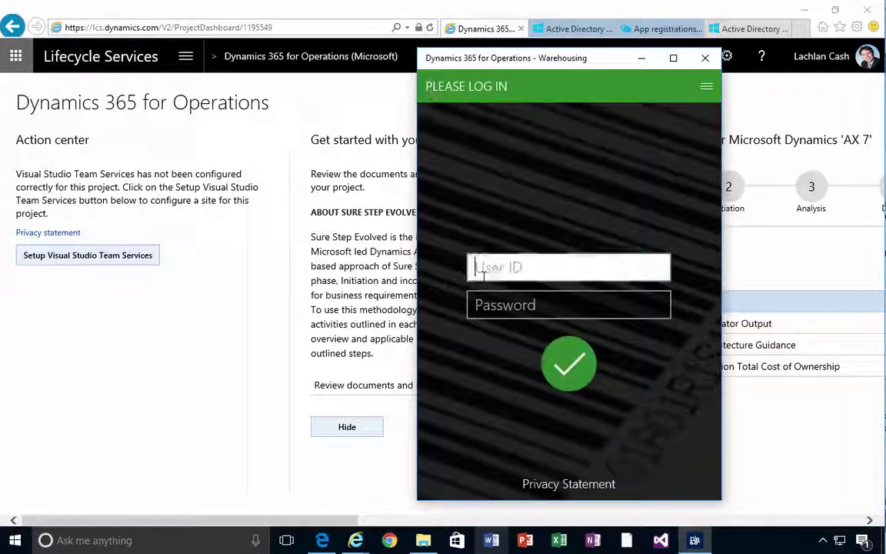
{"action": "type", "text": "24"}
{"action": "key", "text": "Tab"}
{"action": "type", "text": "11"}
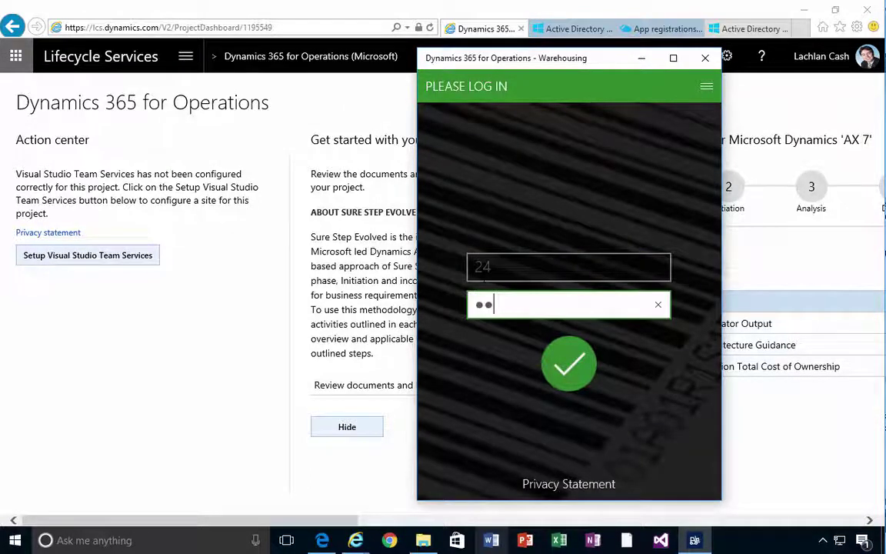
{"action": "key", "text": "Return"}
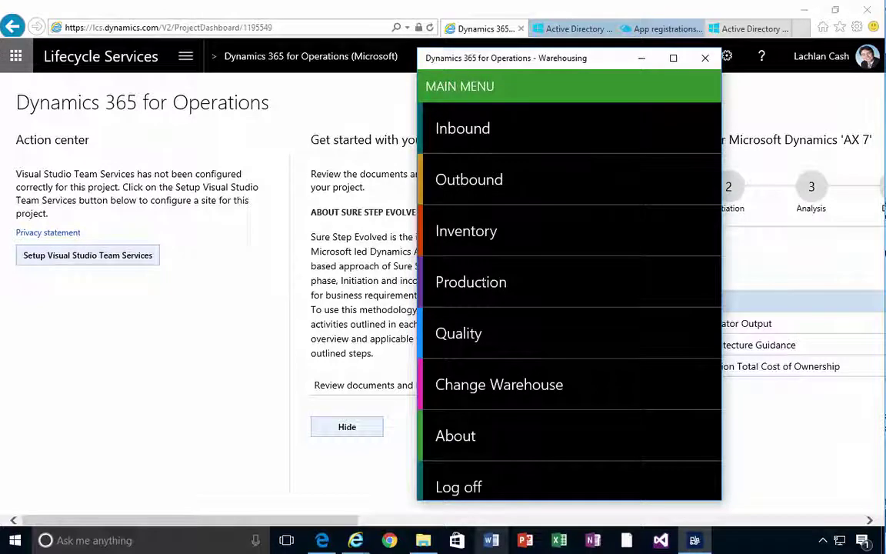